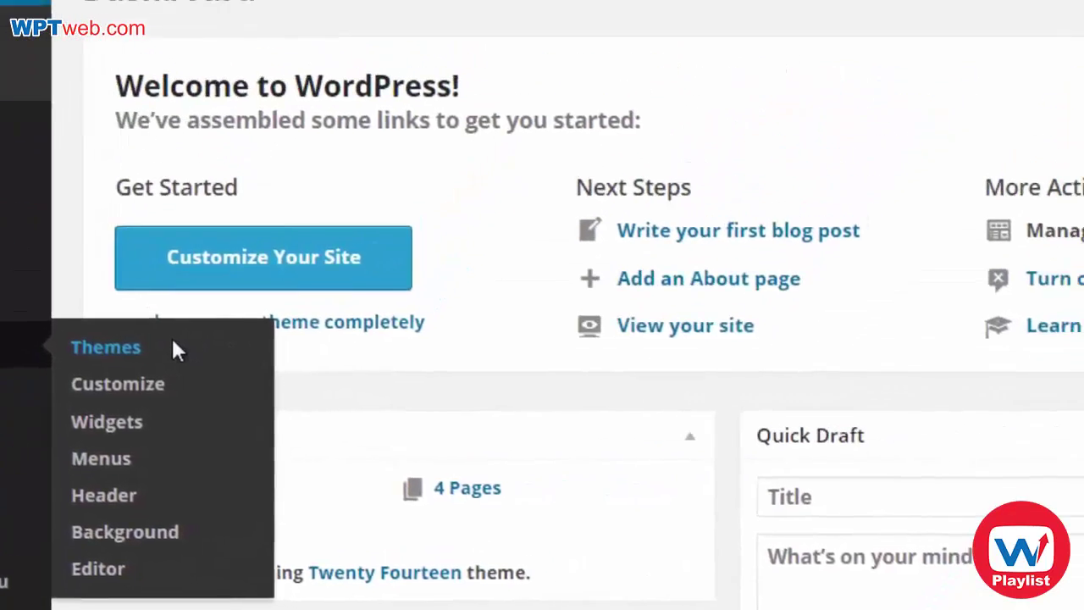
# - Go from the installed Themes page to Add Themes and browse the Featured grid (Weblizar, Coeur, Simplify)
pyautogui.click(106, 347)
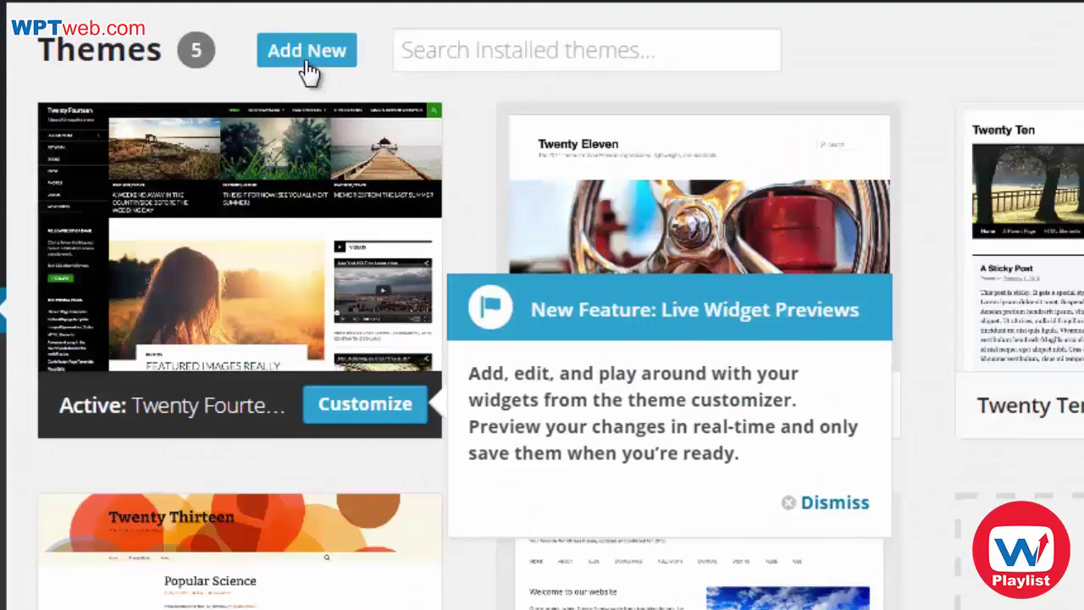
pyautogui.click(447, 48)
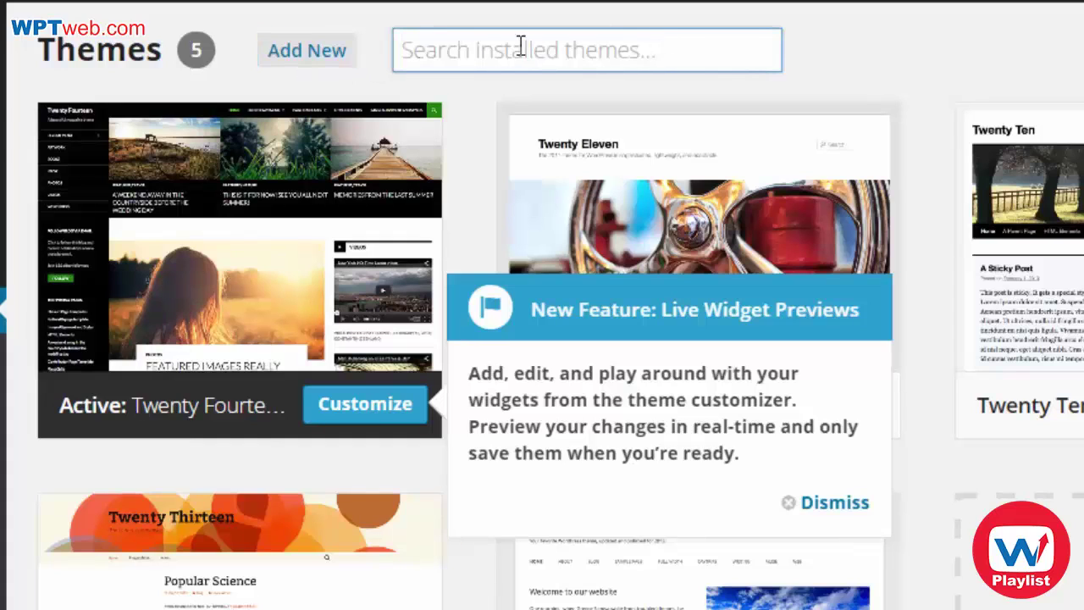
pyautogui.click(301, 60)
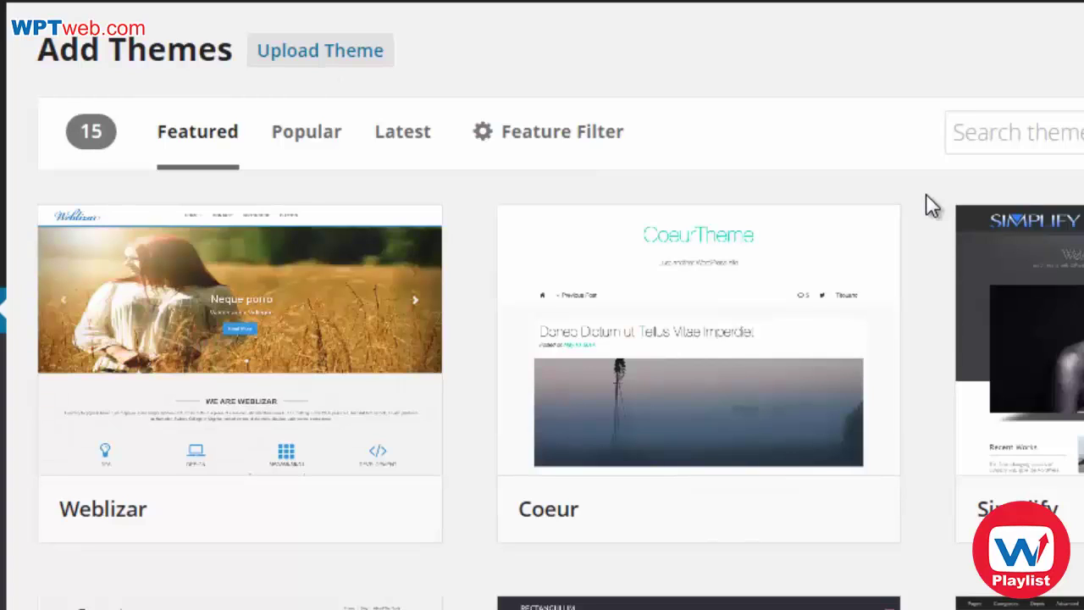
pyautogui.click(1033, 119)
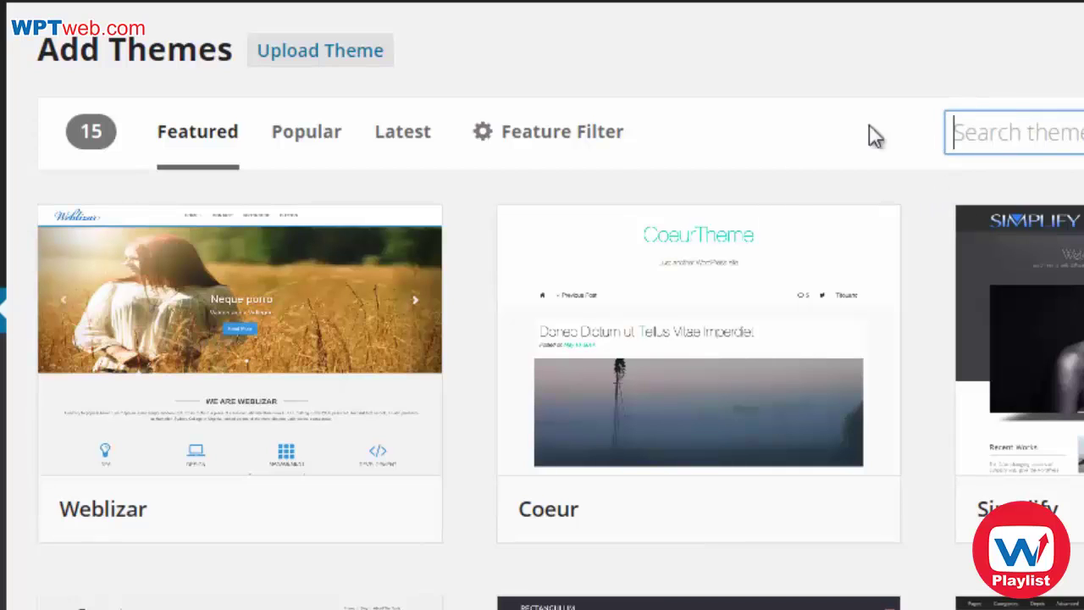
pyautogui.scroll(-5, 488, 295)
pyautogui.scroll(-5, 489, 296)
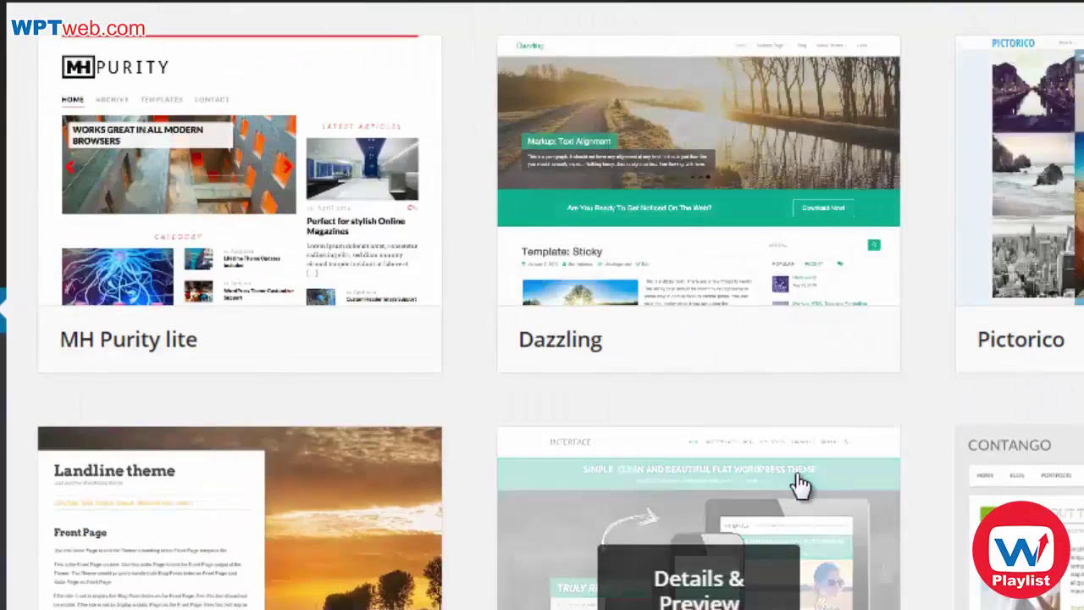
pyautogui.scroll(4, 515, 431)
pyautogui.scroll(6, 360, 305)
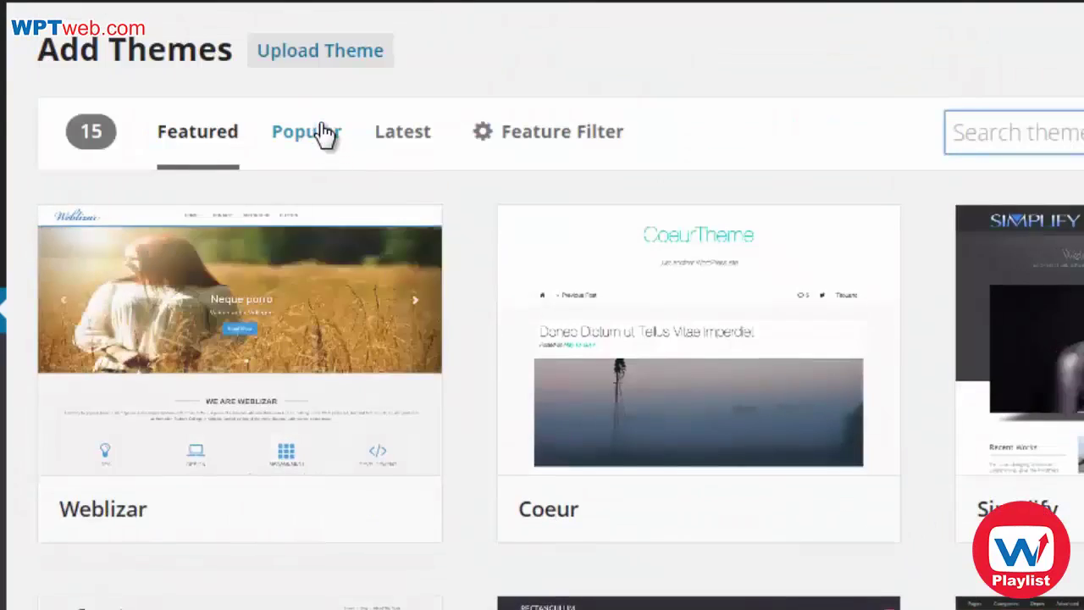
pyautogui.click(319, 133)
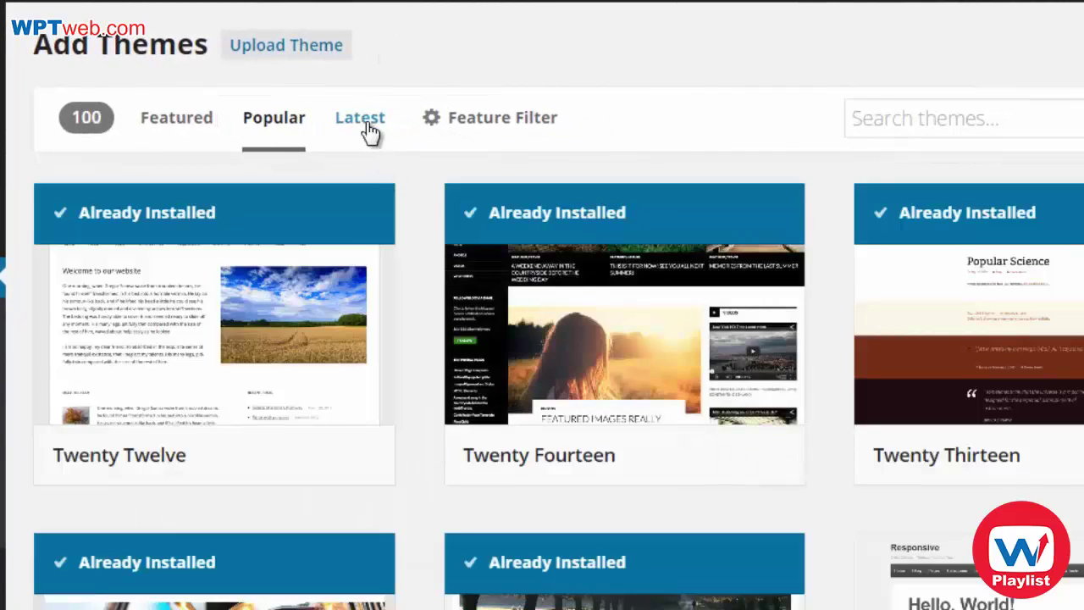
pyautogui.click(370, 125)
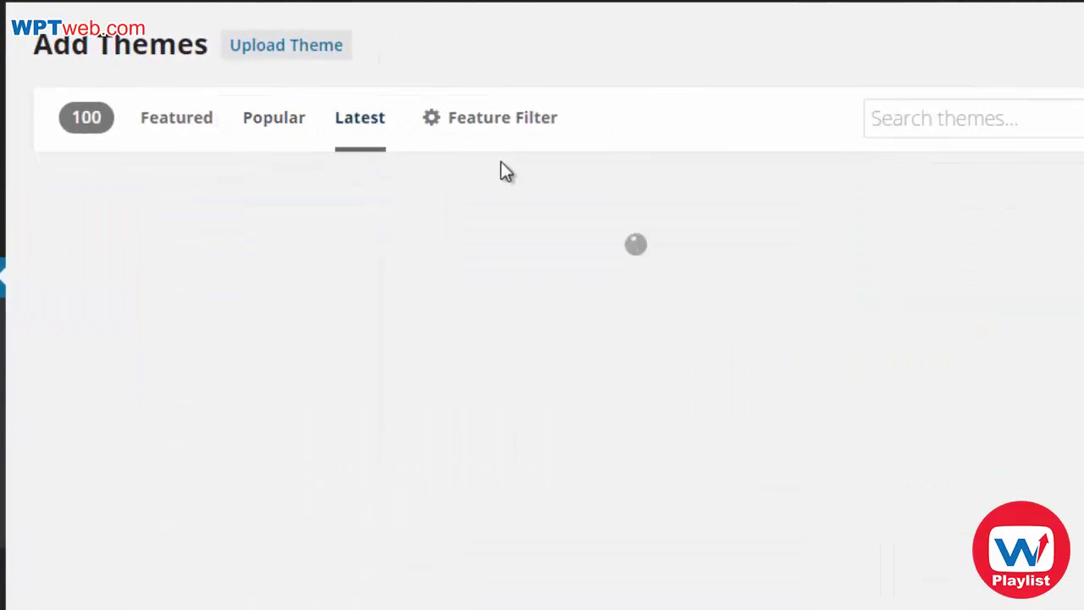
pyautogui.click(499, 120)
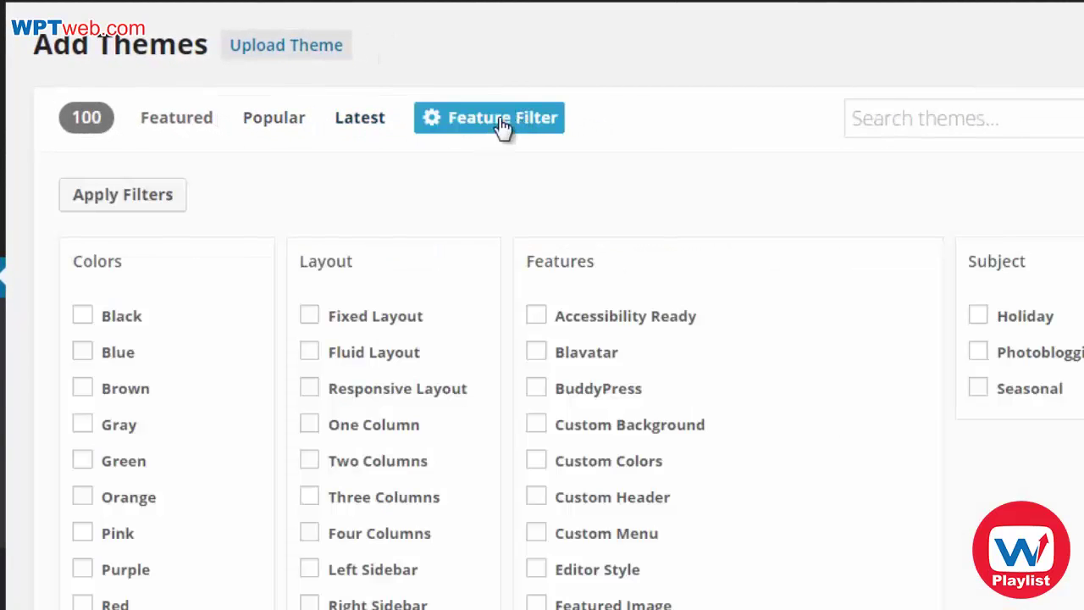
pyautogui.scroll(-3, 477, 206)
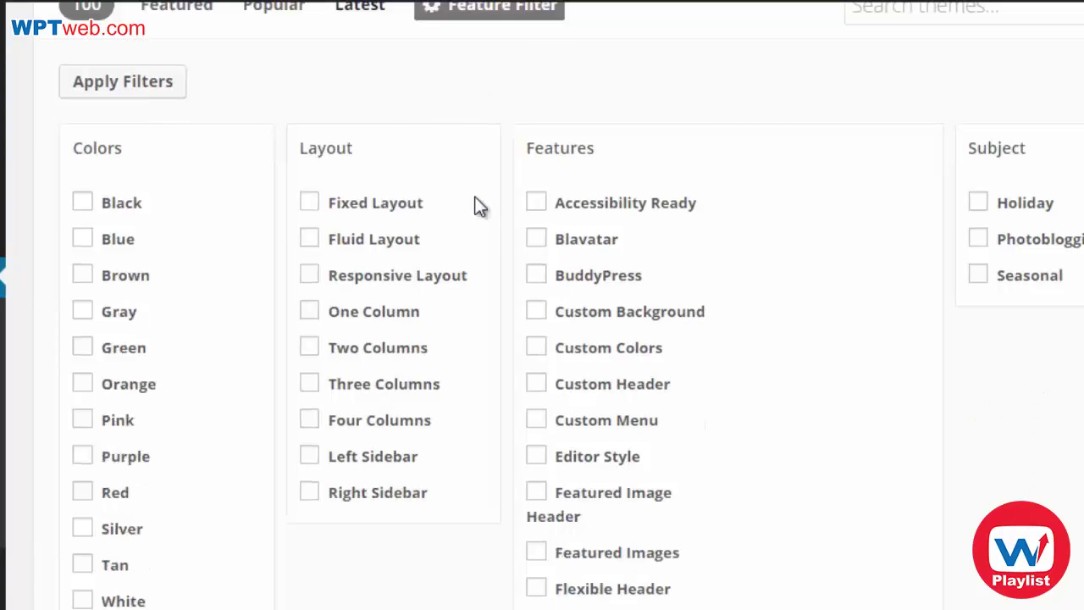
pyautogui.scroll(-3, 243, 218)
pyautogui.scroll(3, 248, 208)
pyautogui.scroll(2, 980, 375)
pyautogui.click(176, 117)
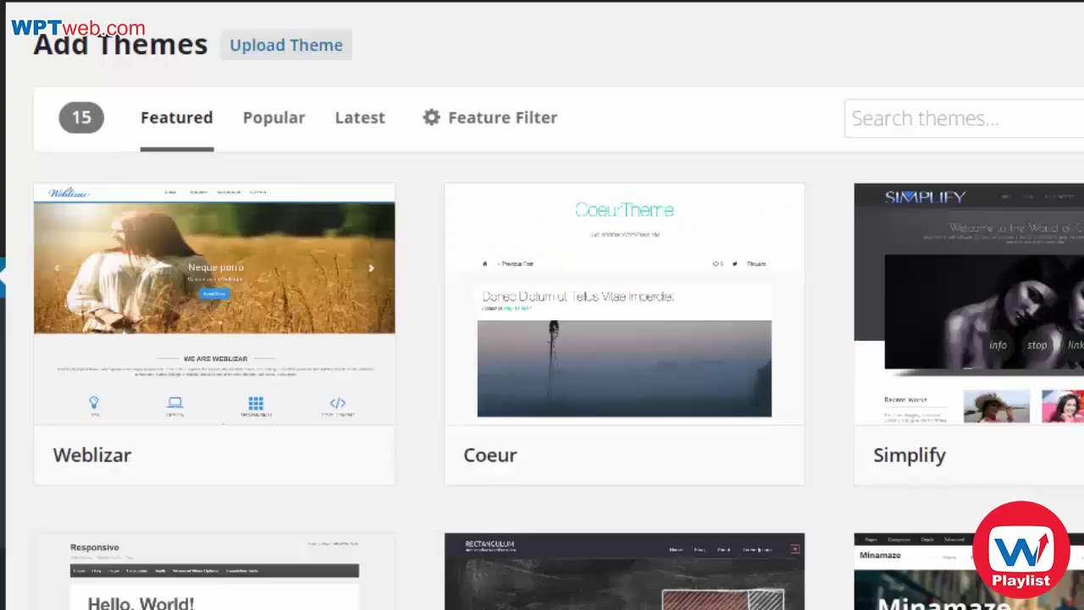
pyautogui.moveTo(247, 356)
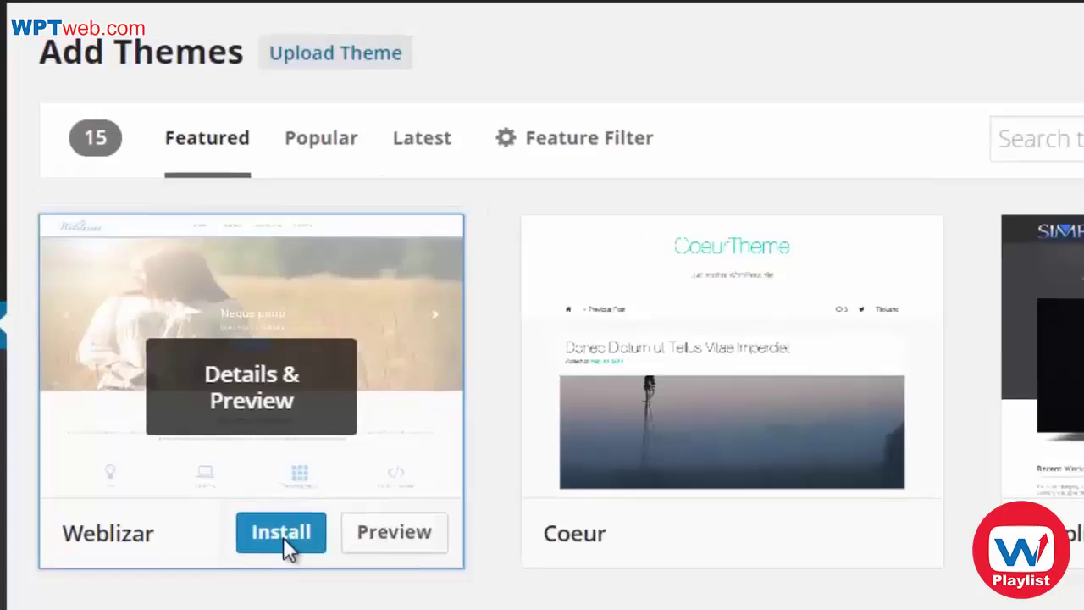
# - Install and activate Weblizar from the featured themes, bringing the theme count to six
pyautogui.click(282, 533)
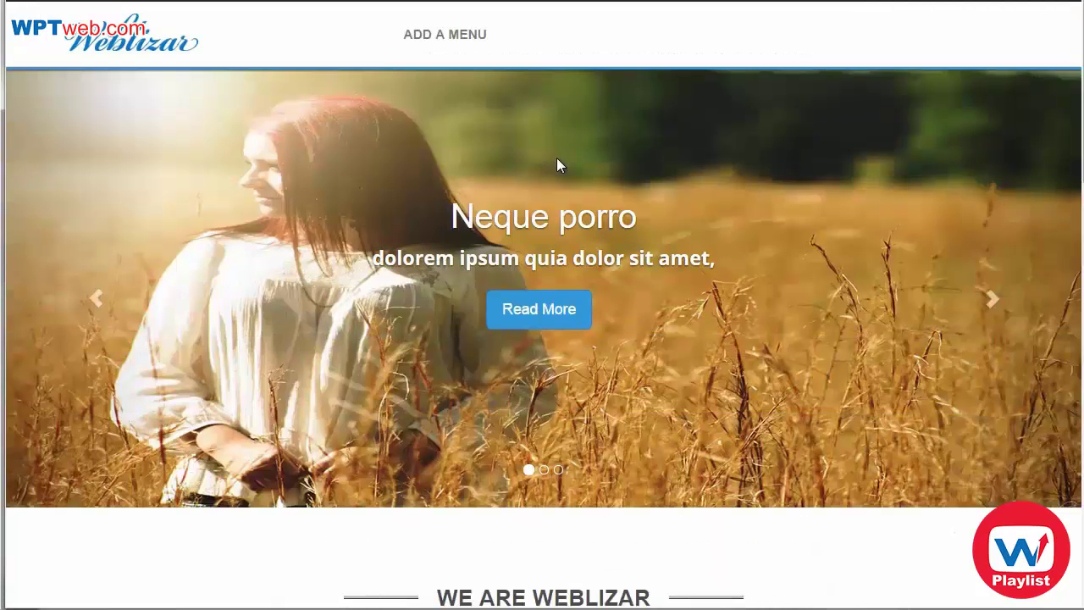
pyautogui.scroll(-5, 597, 208)
pyautogui.scroll(-2, 600, 212)
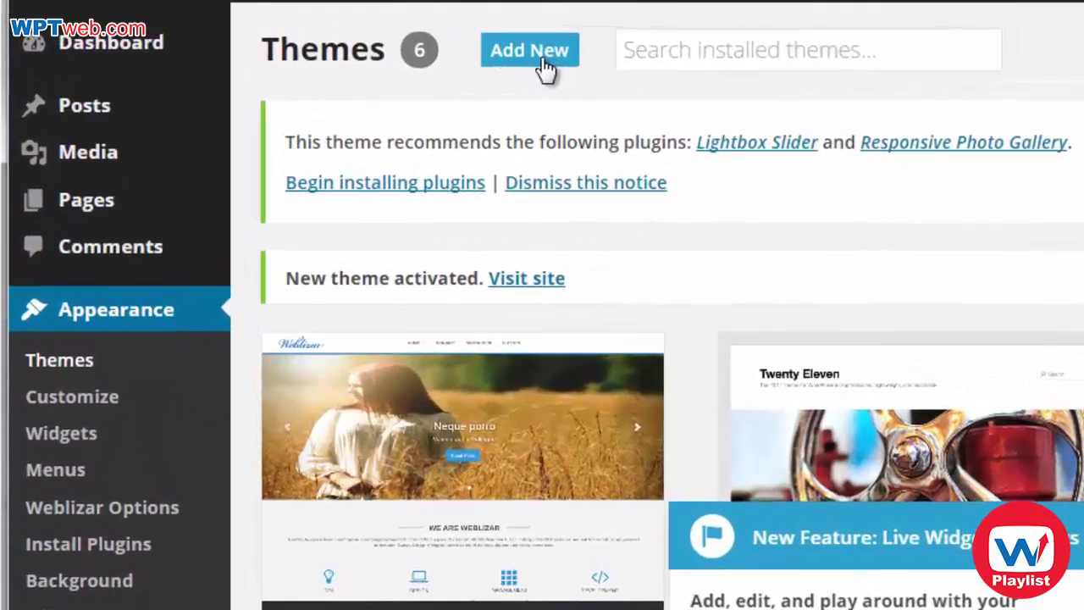
# - Upload and install simplify.2.7.zip as a new theme, then activate Simplify
pyautogui.click(544, 69)
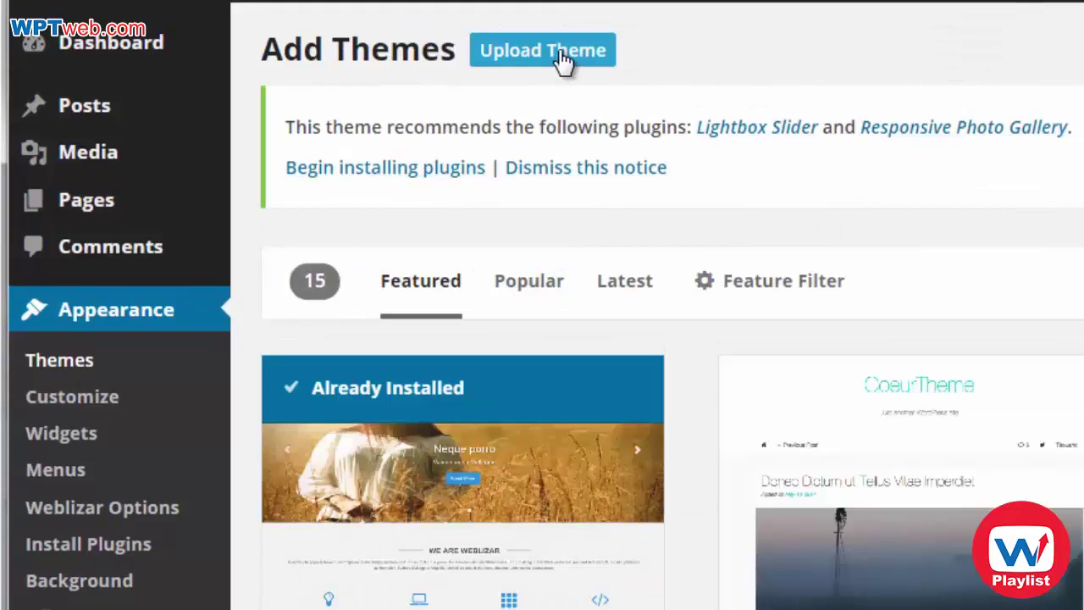
pyautogui.click(563, 58)
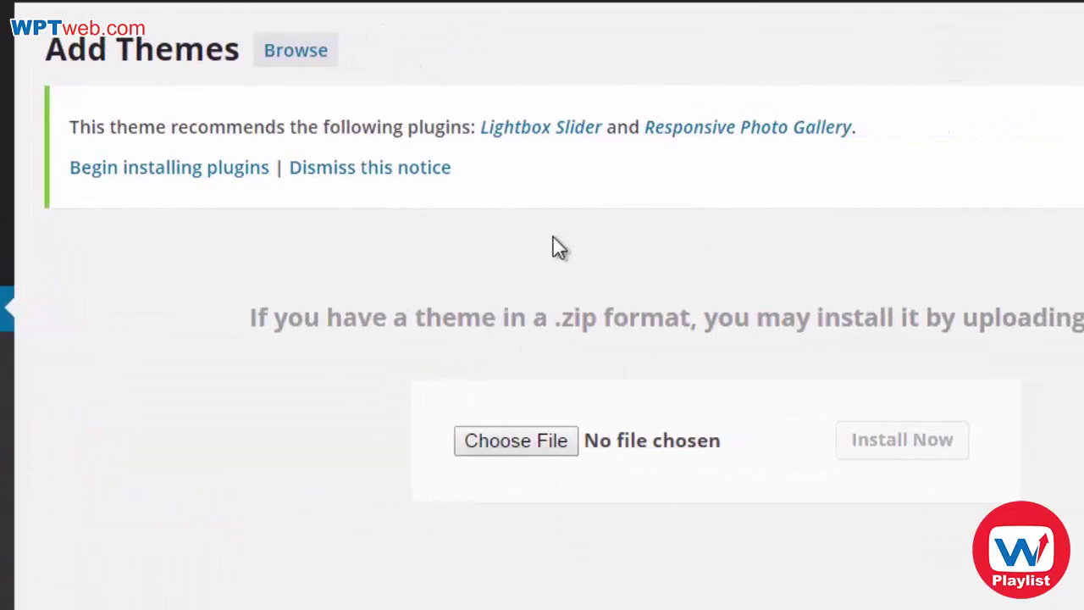
pyautogui.click(509, 447)
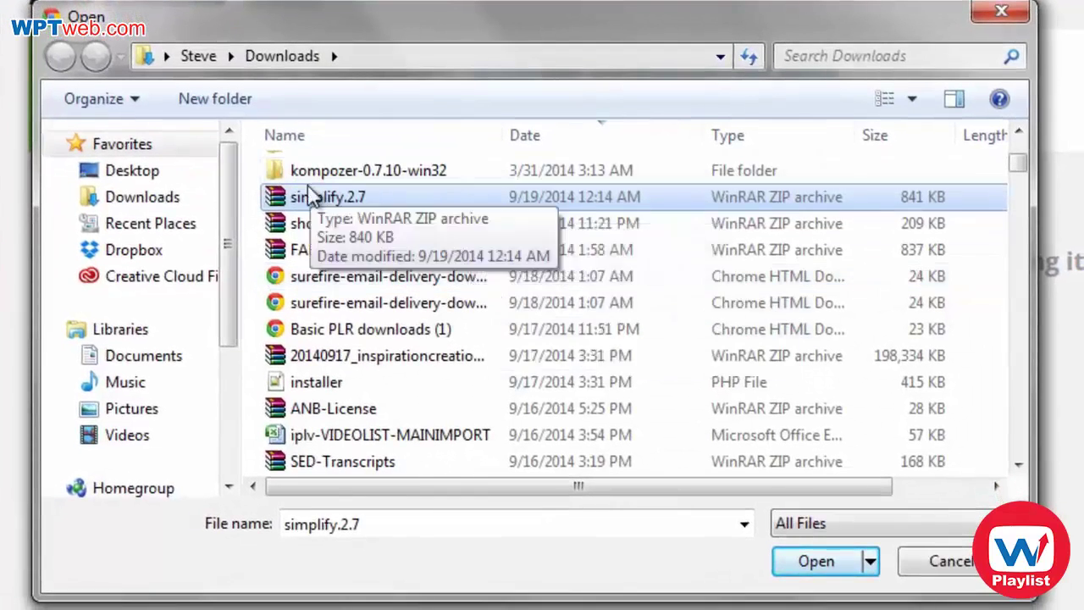
pyautogui.click(798, 562)
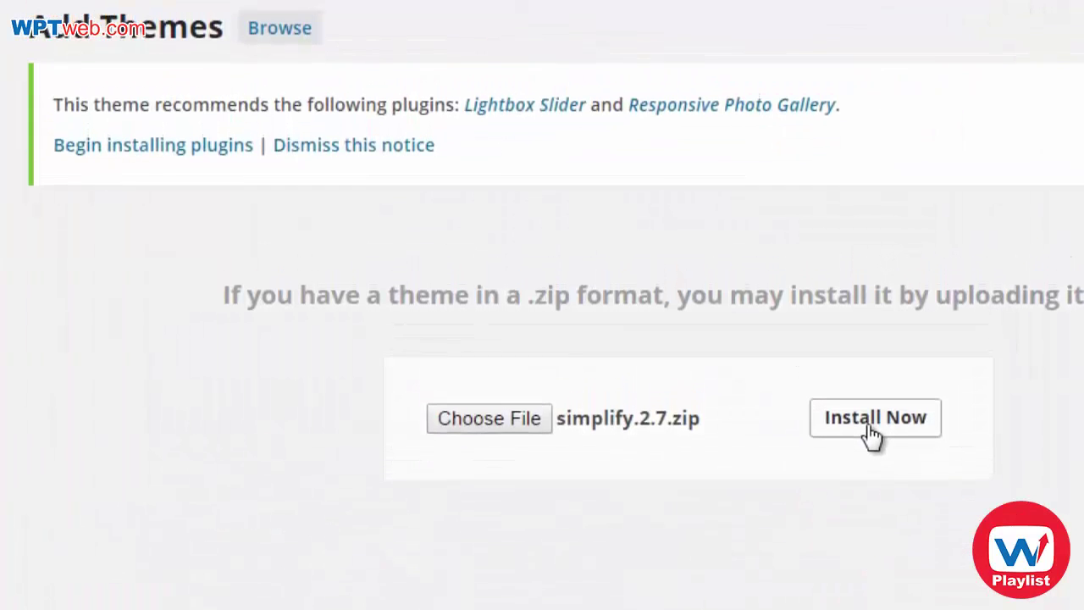
pyautogui.click(865, 395)
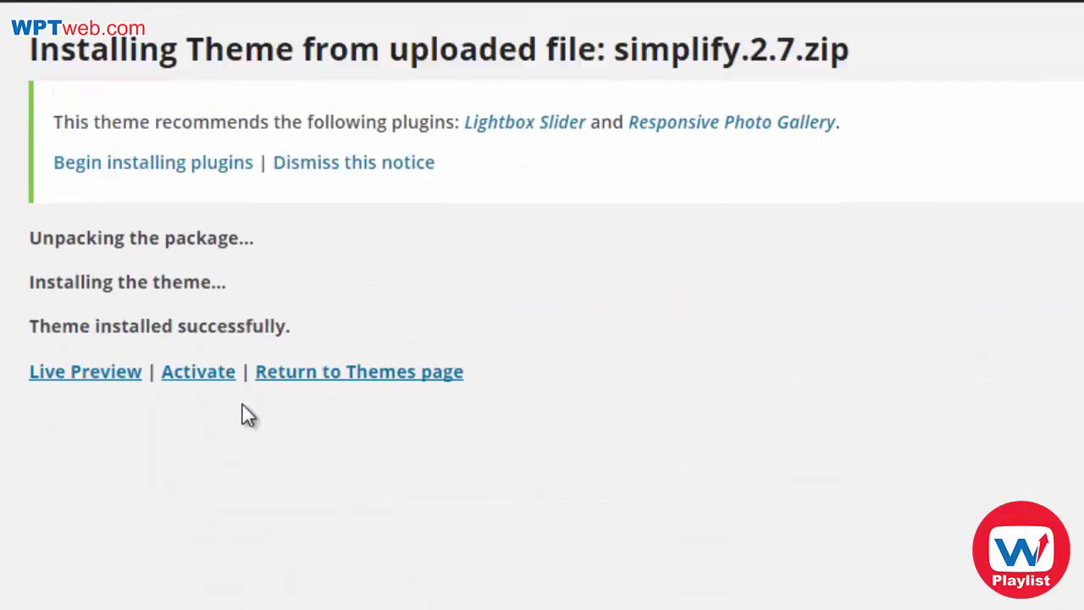
pyautogui.click(182, 334)
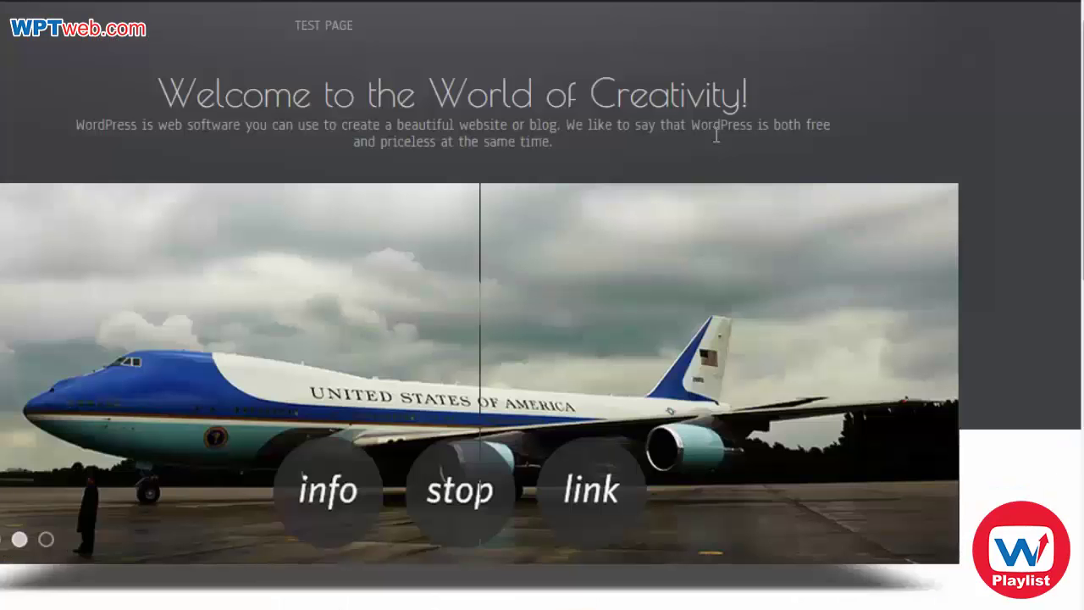
pyautogui.scroll(-5, 991, 182)
pyautogui.scroll(-4, 874, 252)
pyautogui.scroll(-3, 875, 252)
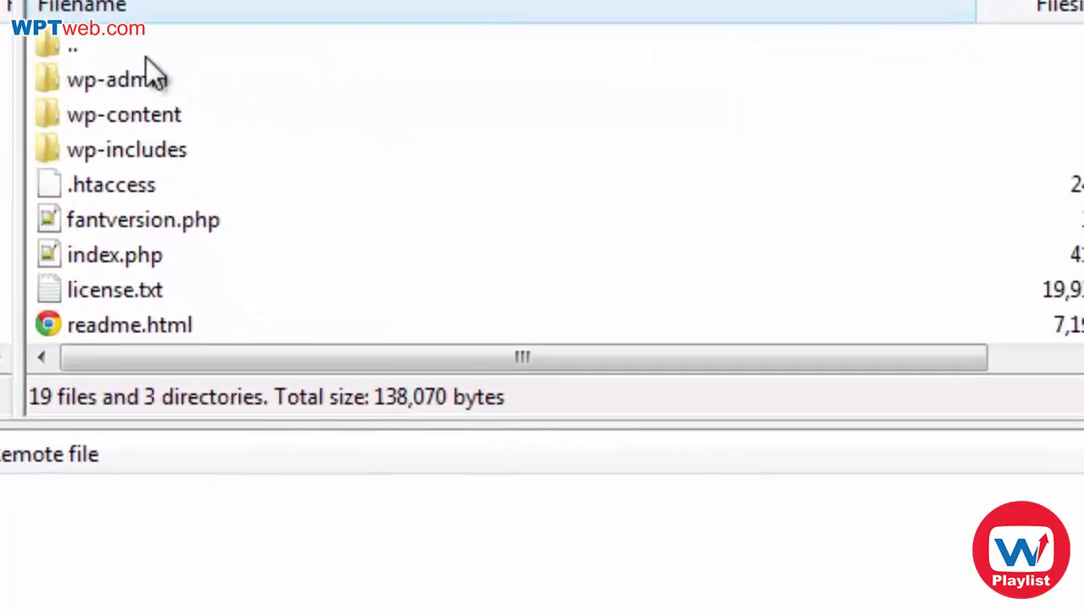
# - Browse FileZilla's remote pane into wp-content/themes to list the simplify, weblizar and Twenty-series folders
pyautogui.click(147, 86)
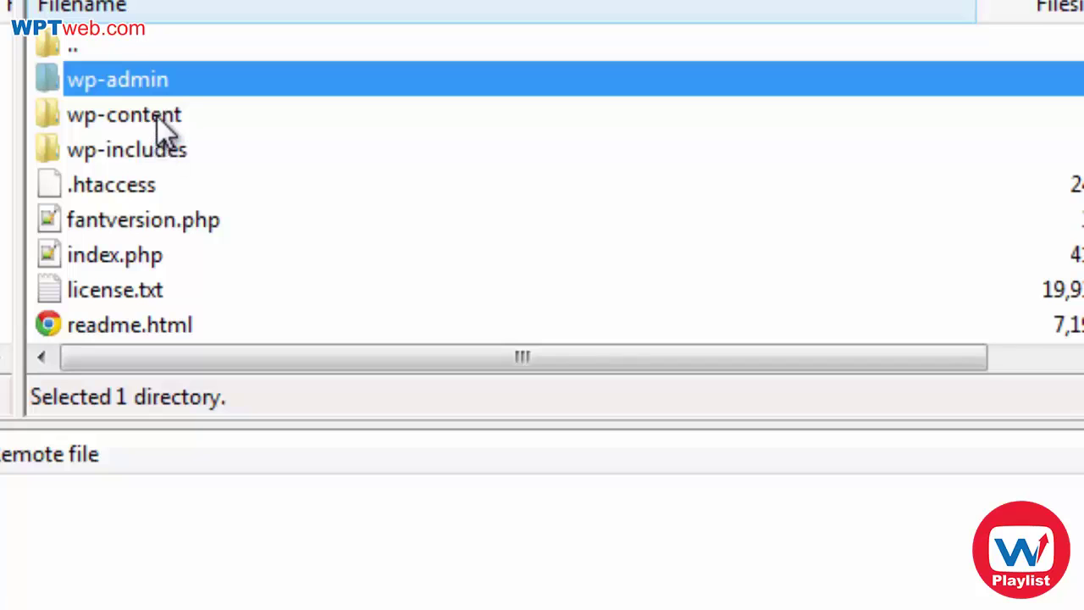
pyautogui.doubleClick(157, 116)
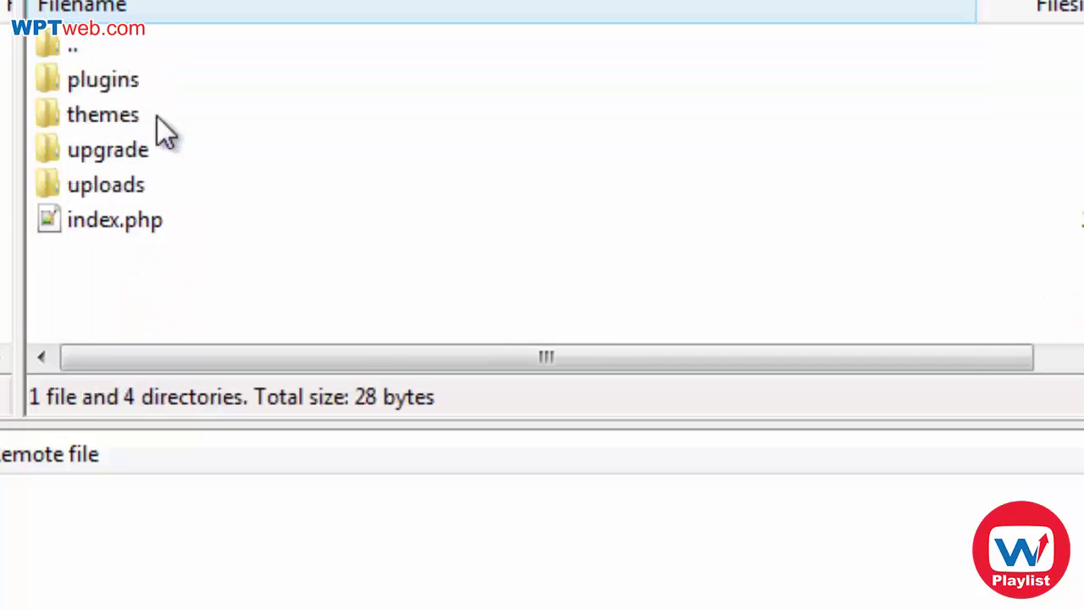
pyautogui.doubleClick(157, 116)
pyautogui.click(166, 132)
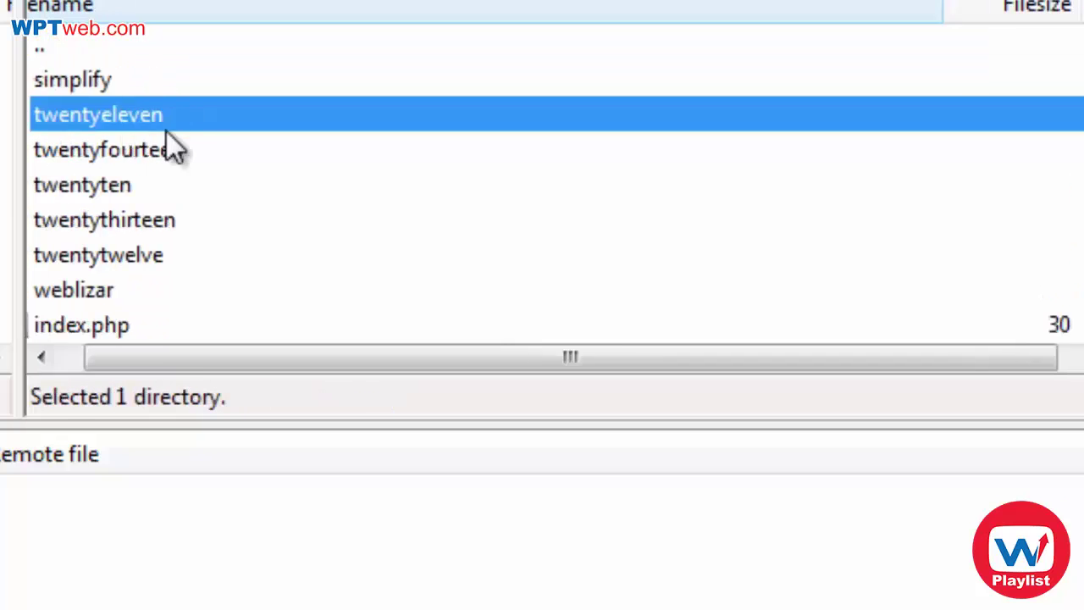